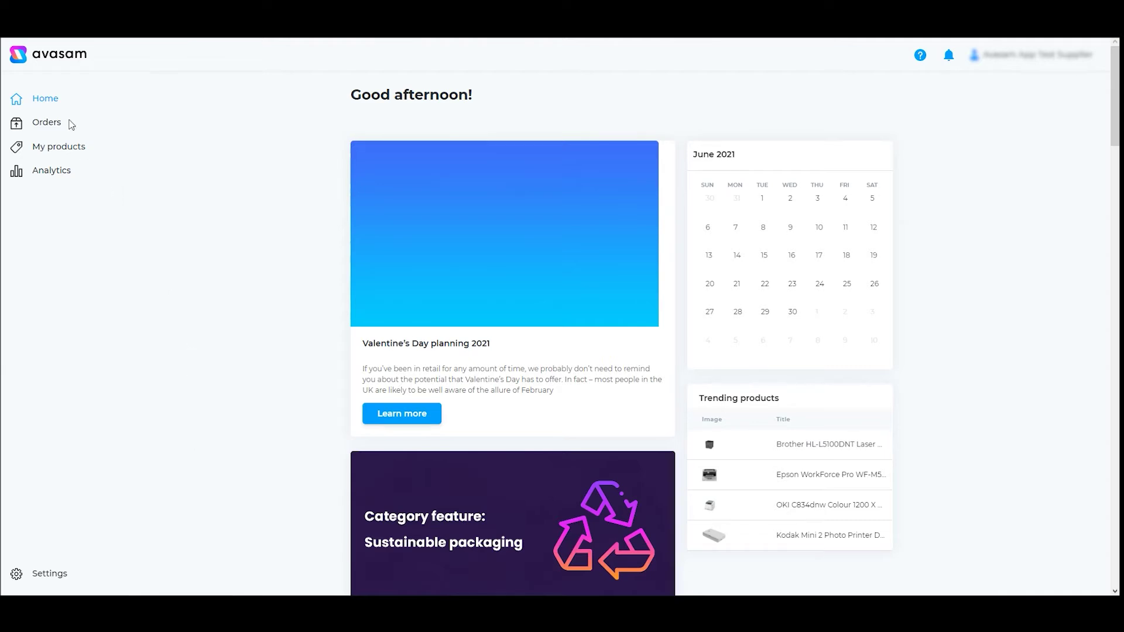
Open the stranded products list from the product inventory and examine the on-hold SKUs and their errors.
{"action": "left_click", "coordinate": [56, 147]}
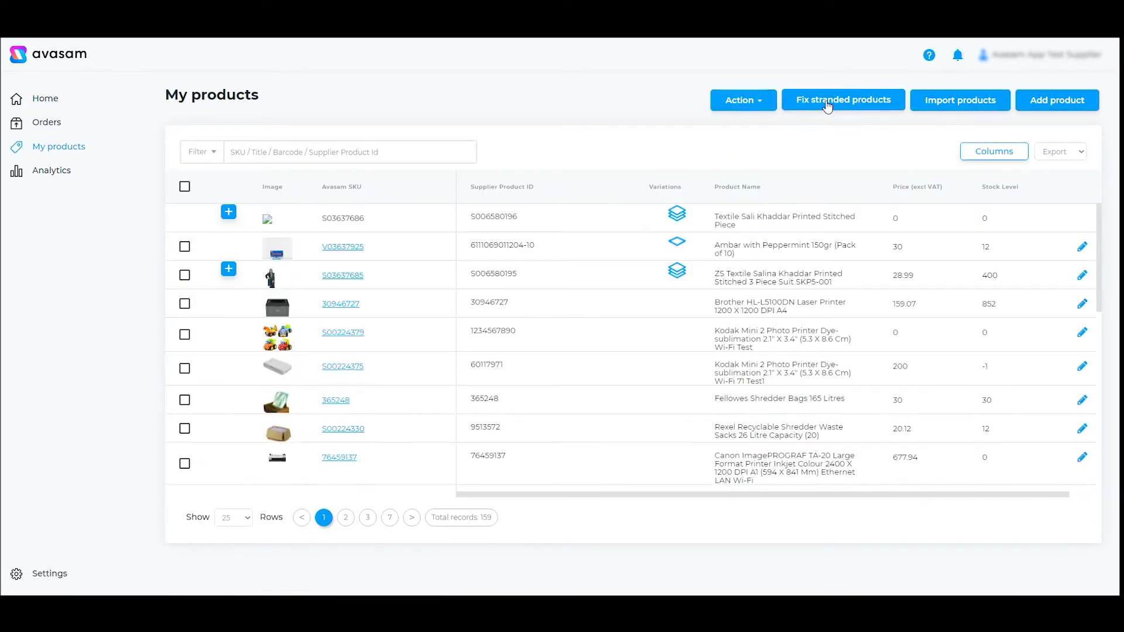
{"action": "left_click", "coordinate": [826, 103]}
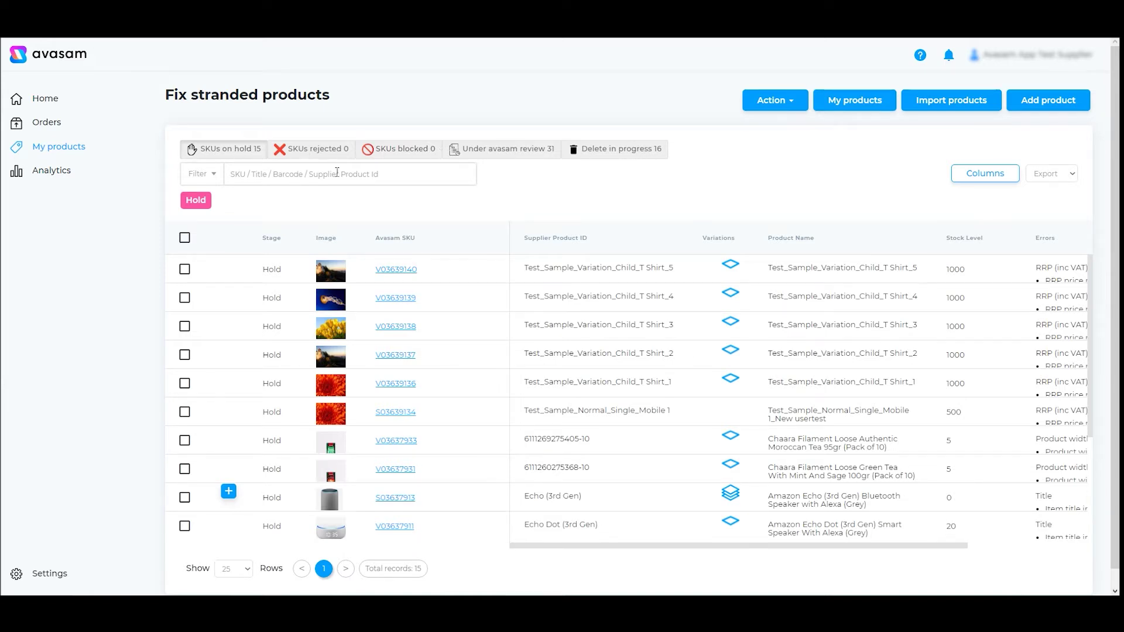
{"action": "left_click", "coordinate": [212, 177]}
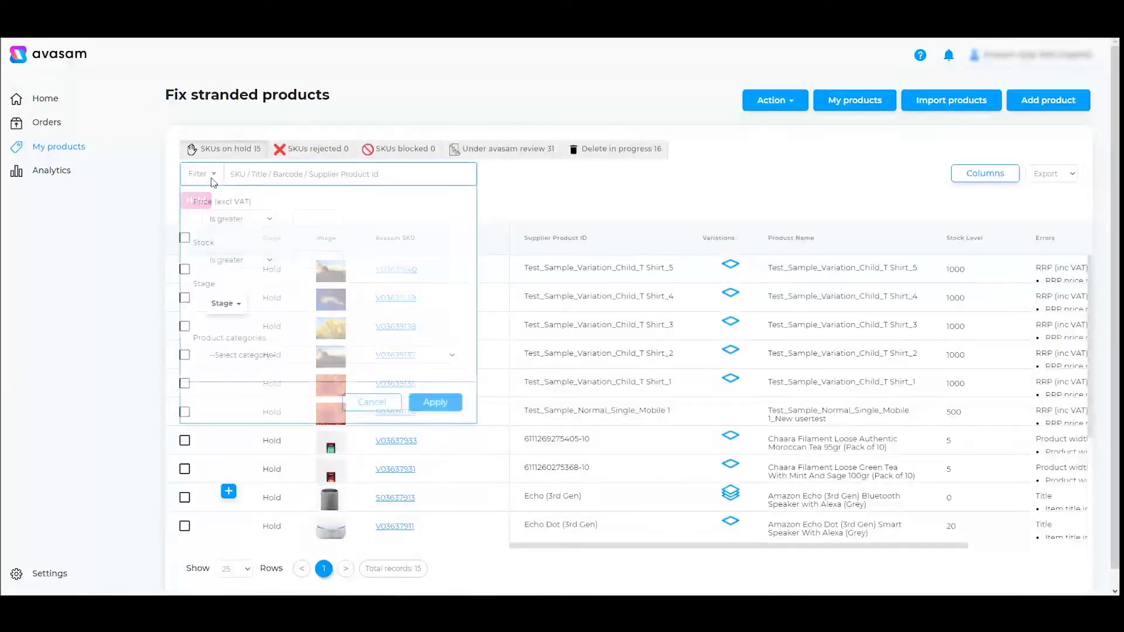
{"action": "left_click", "coordinate": [212, 179]}
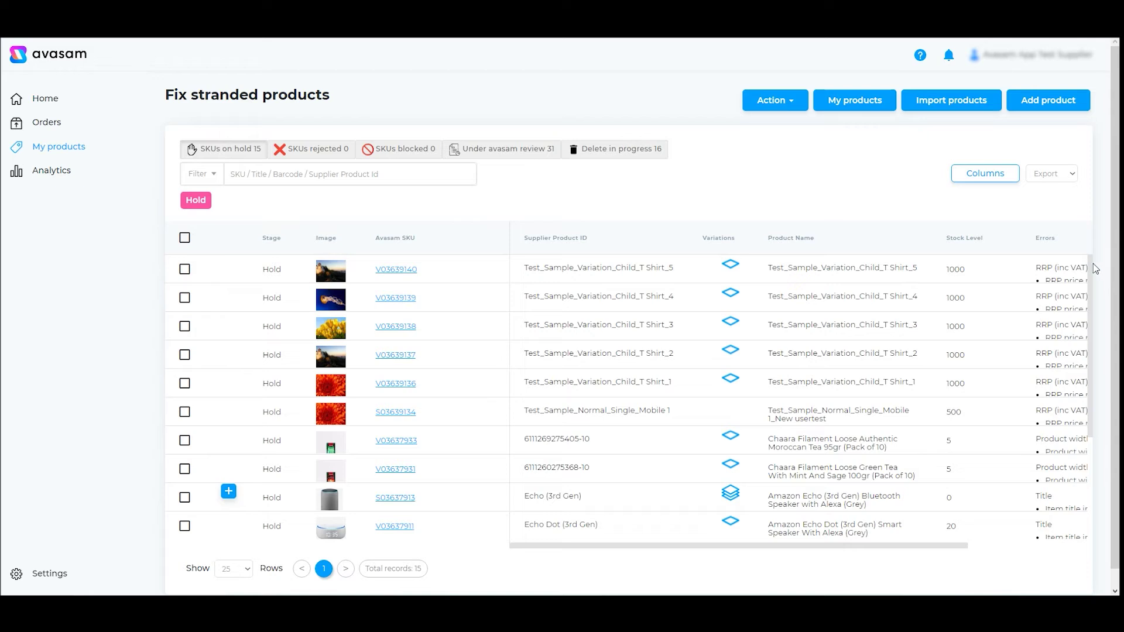
{"action": "mouse_move", "coordinate": [1063, 270]}
Open the stranded products filter and review its price and stock comparison options.
{"action": "left_click", "coordinate": [275, 176]}
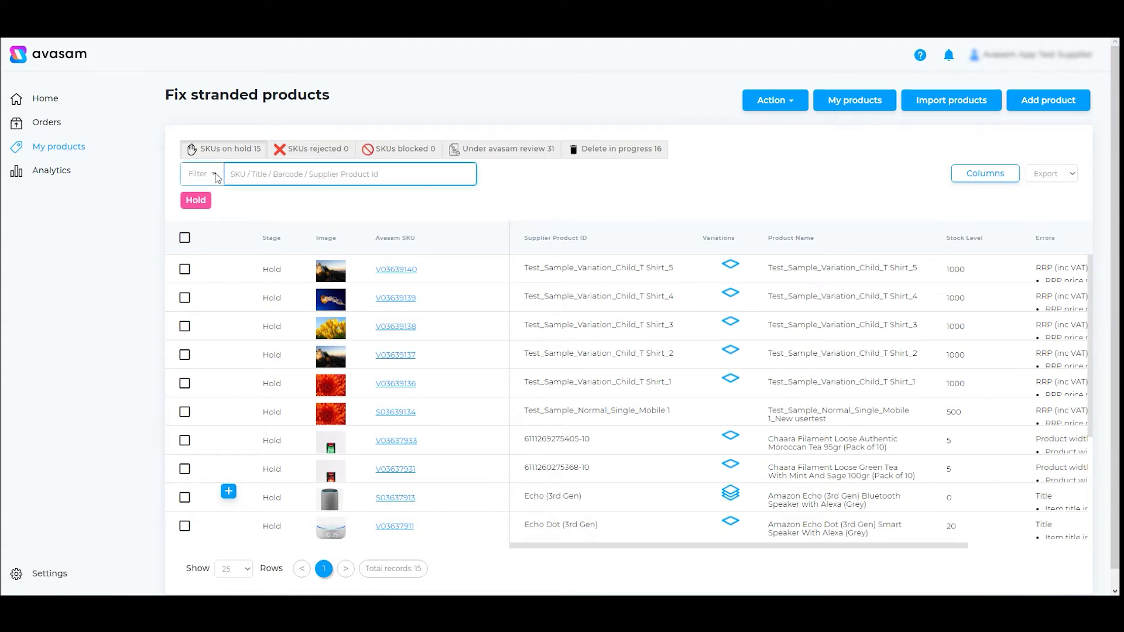
{"action": "mouse_move", "coordinate": [203, 202]}
{"action": "left_click", "coordinate": [216, 178]}
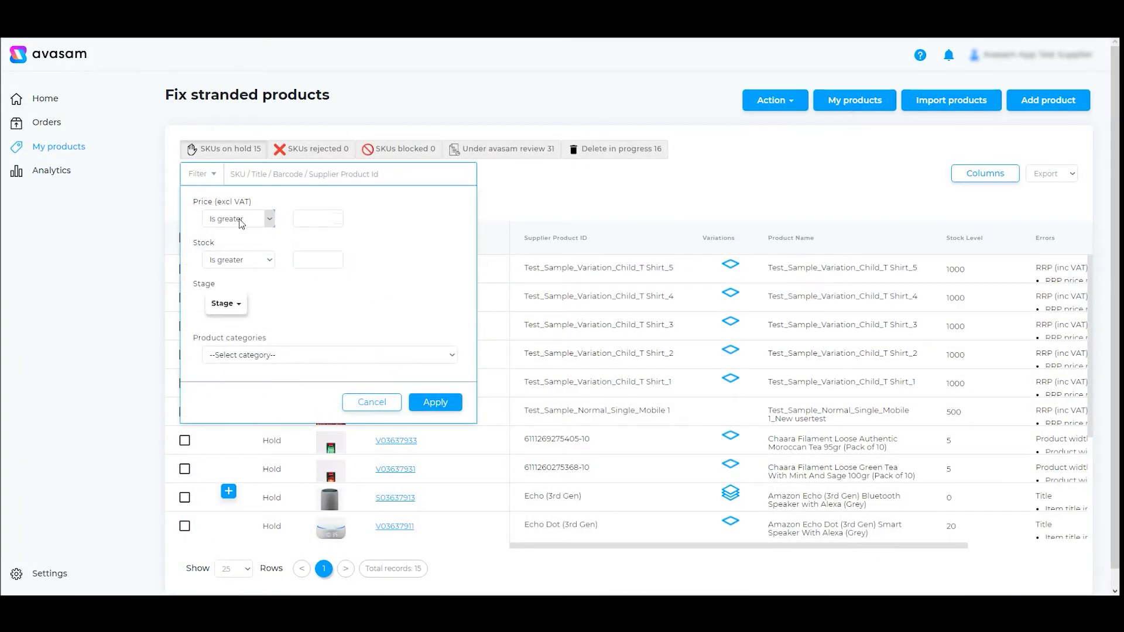
{"action": "left_click", "coordinate": [270, 220]}
{"action": "left_click", "coordinate": [270, 222]}
{"action": "left_click", "coordinate": [269, 260]}
{"action": "left_click", "coordinate": [270, 261]}
Review the filter's stage and product category options, and close the filter without applying it.
{"action": "left_click", "coordinate": [241, 305]}
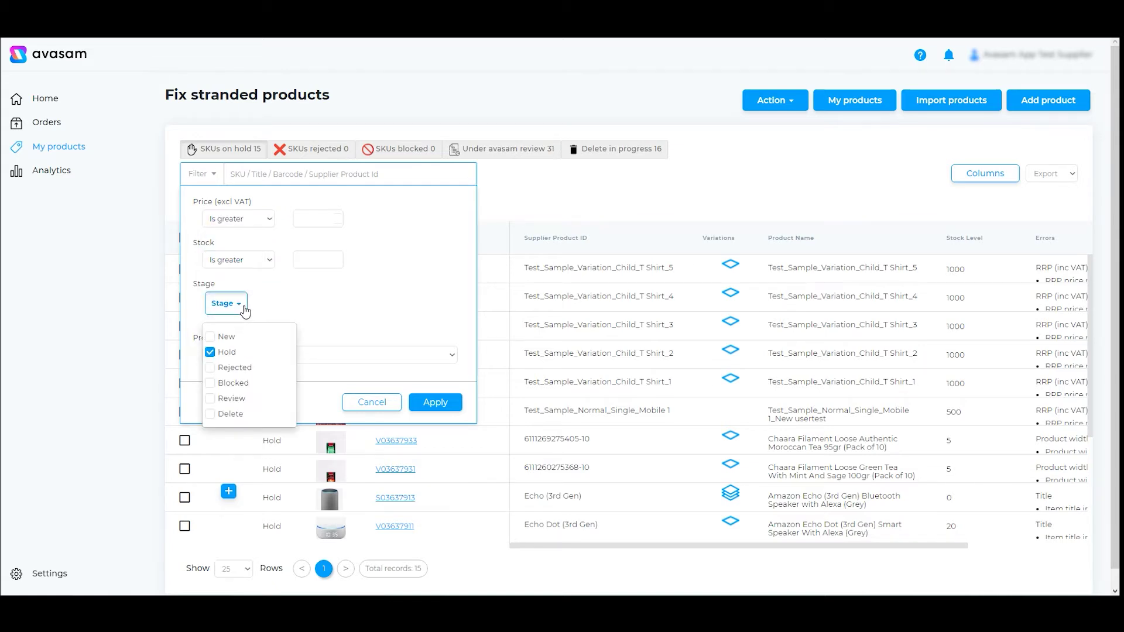
{"action": "left_click", "coordinate": [295, 303]}
{"action": "left_click", "coordinate": [261, 355]}
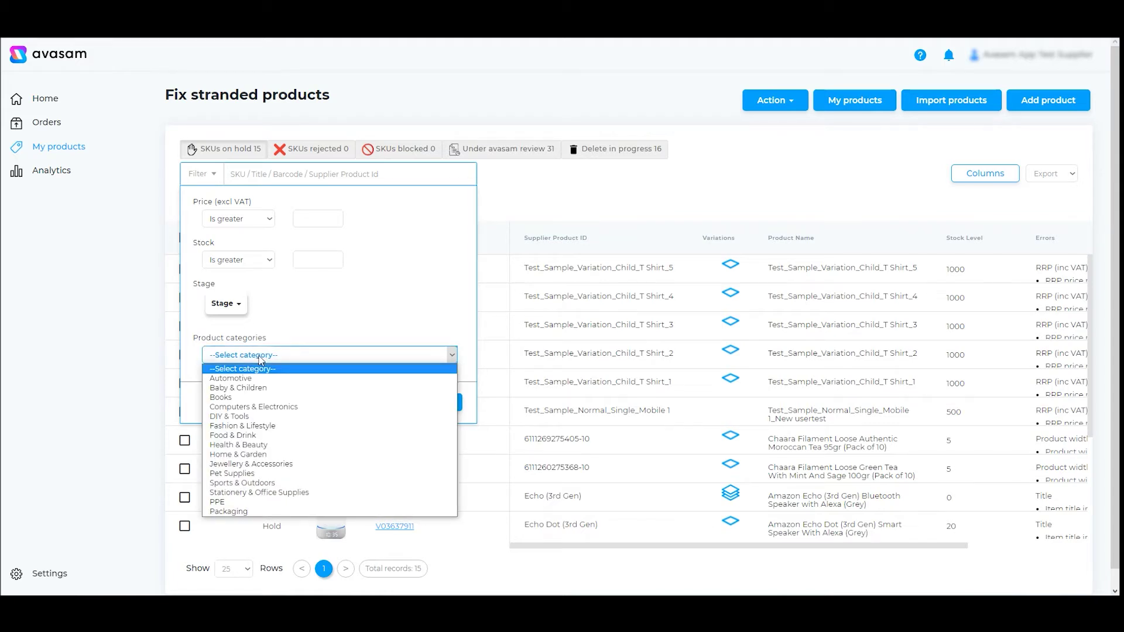
{"action": "left_click", "coordinate": [389, 304]}
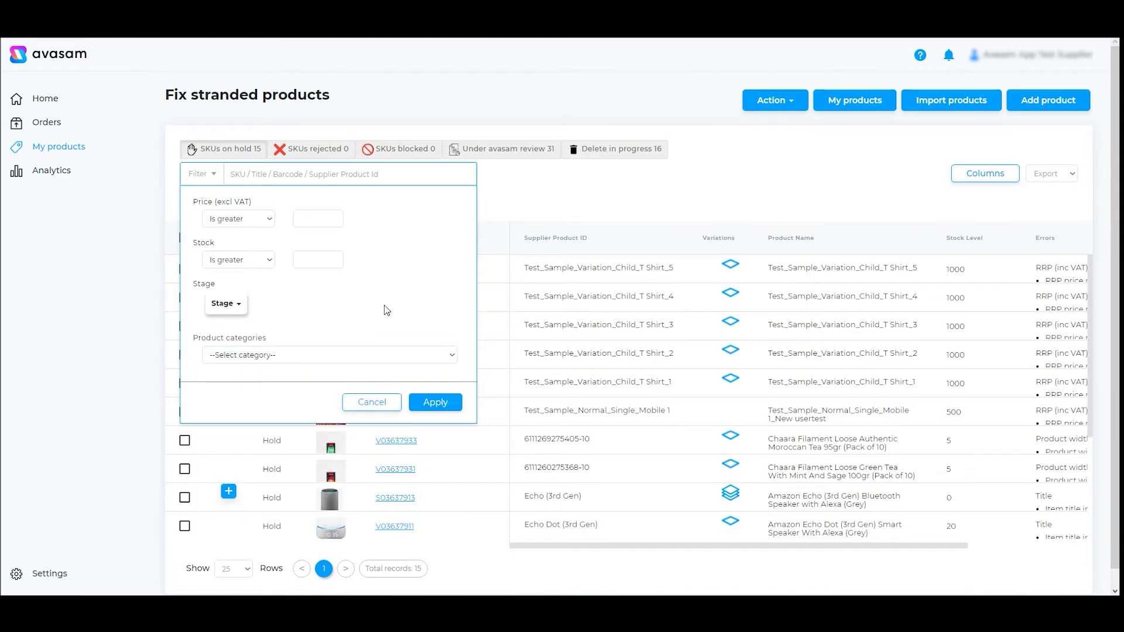
{"action": "left_click", "coordinate": [390, 409]}
{"action": "left_click", "coordinate": [385, 404]}
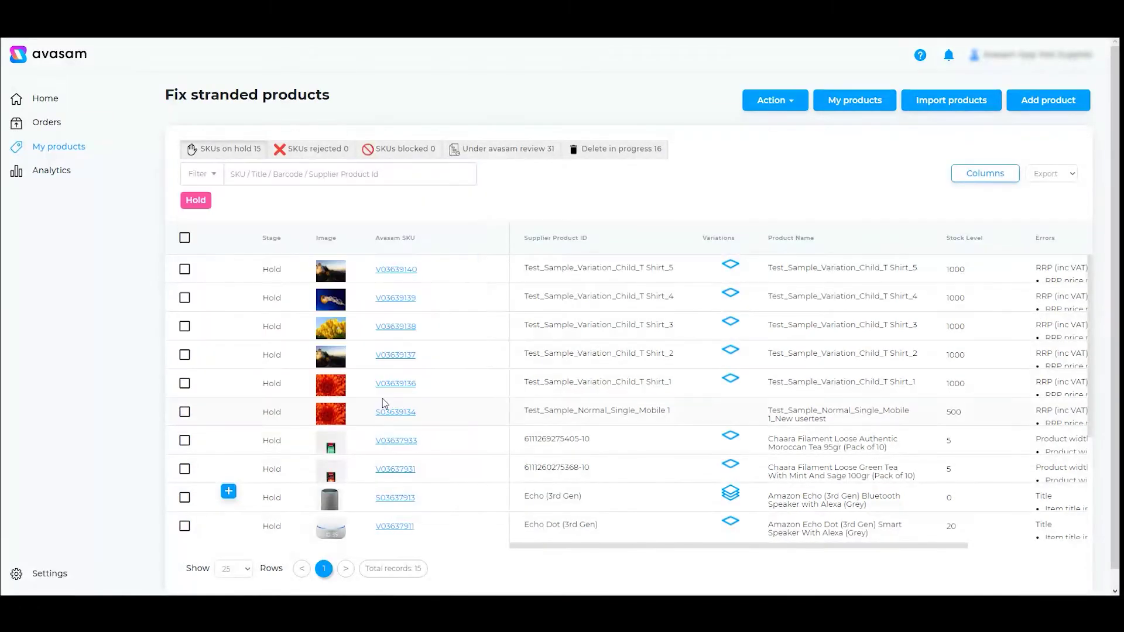
Open the on-hold product Test_Sample_Variation_Child_T Shirt_5, examine its details for field errors, and return to the stranded products list.
{"action": "mouse_move", "coordinate": [199, 202]}
{"action": "left_click", "coordinate": [408, 274]}
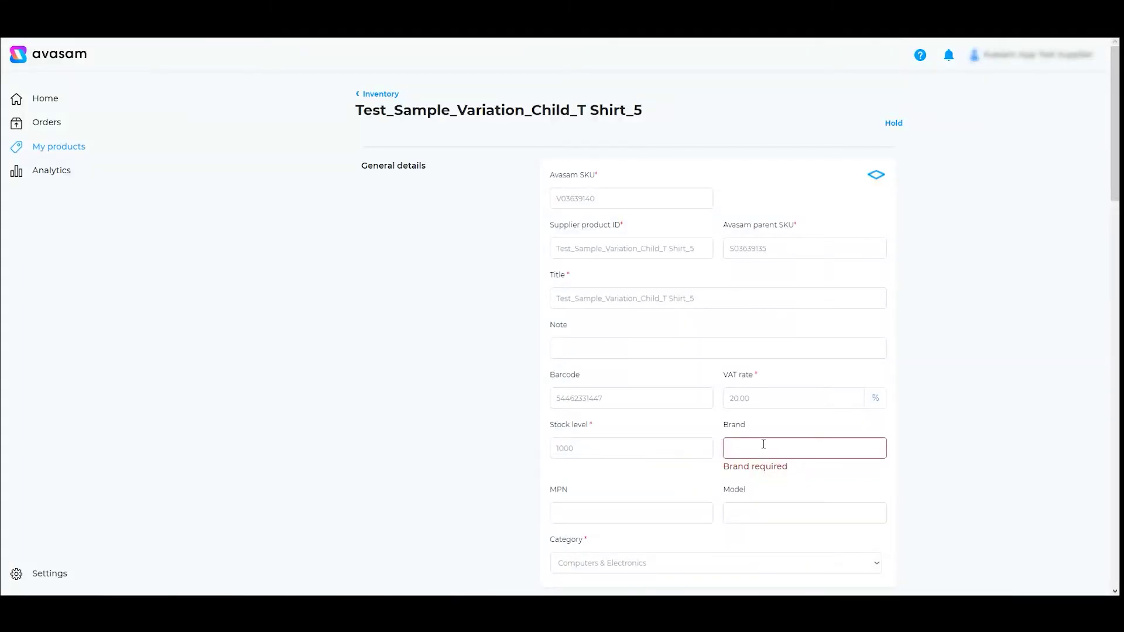
{"action": "scroll", "coordinate": [762, 454], "scroll_direction": "down", "scroll_amount": 6}
{"action": "left_click", "coordinate": [378, 97]}
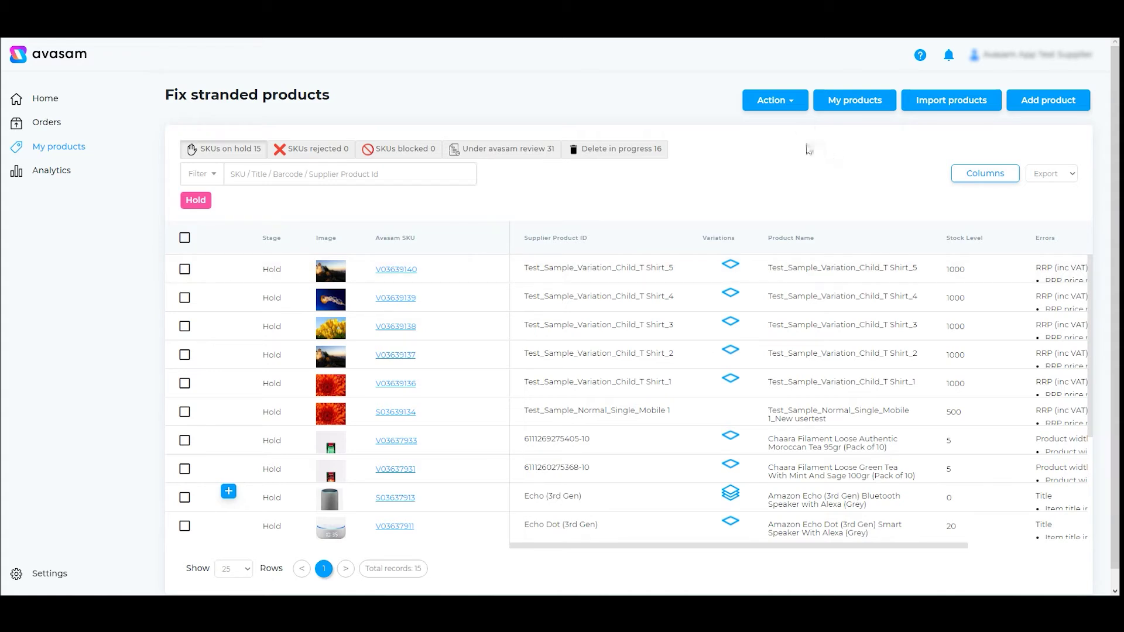
Open the import history in the settings and download the report of the import that added 56 new products.
{"action": "left_click", "coordinate": [881, 105]}
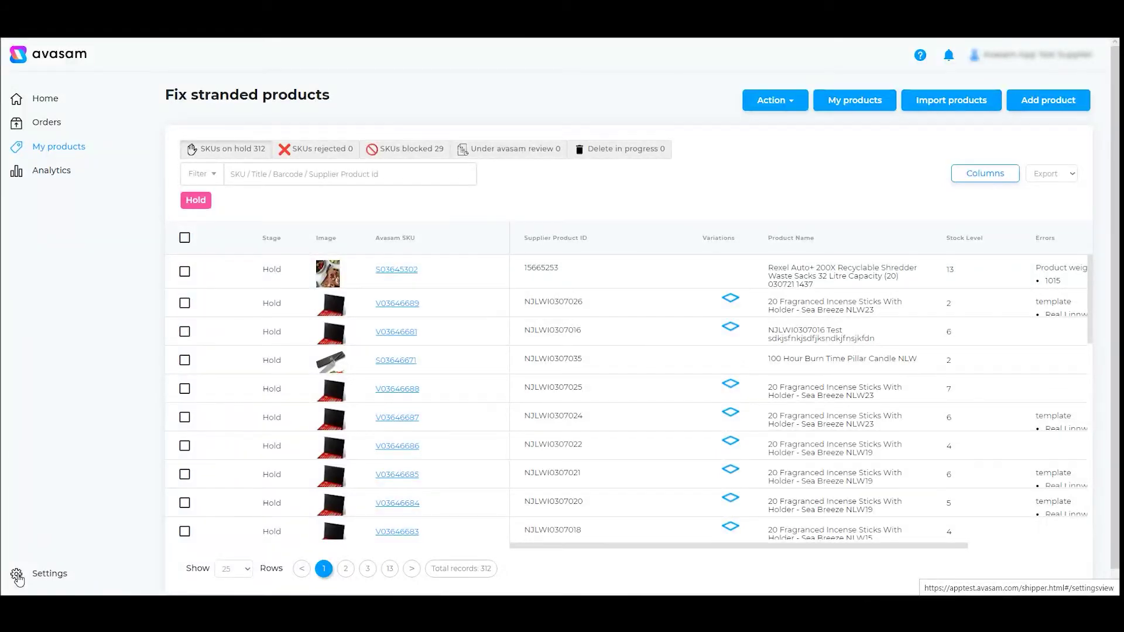
{"action": "left_click", "coordinate": [18, 577]}
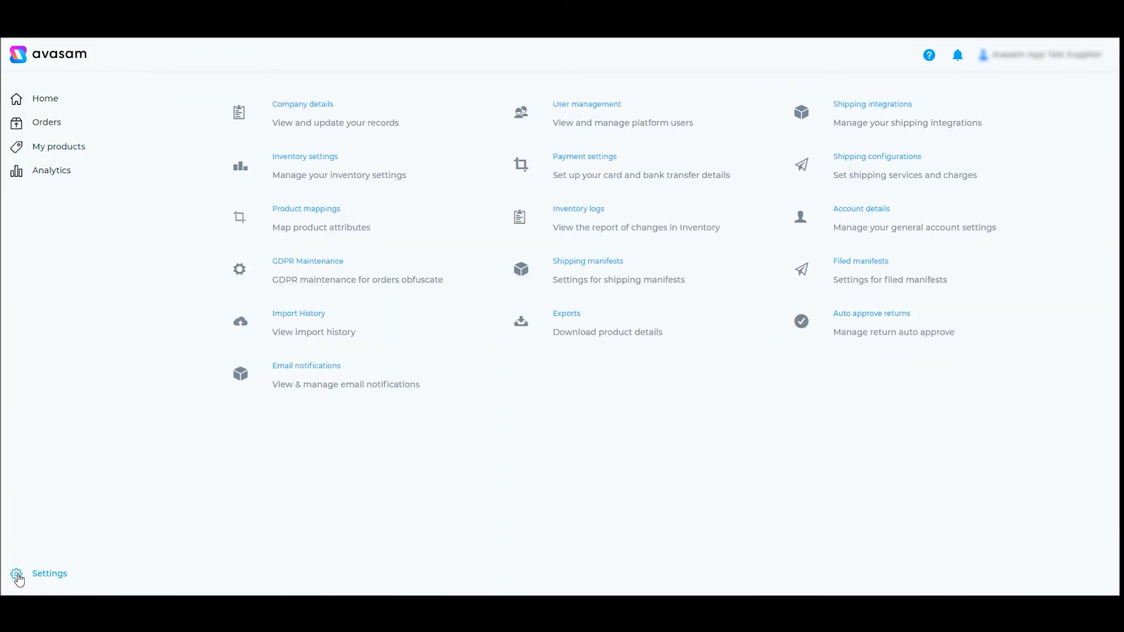
{"action": "left_click", "coordinate": [302, 324]}
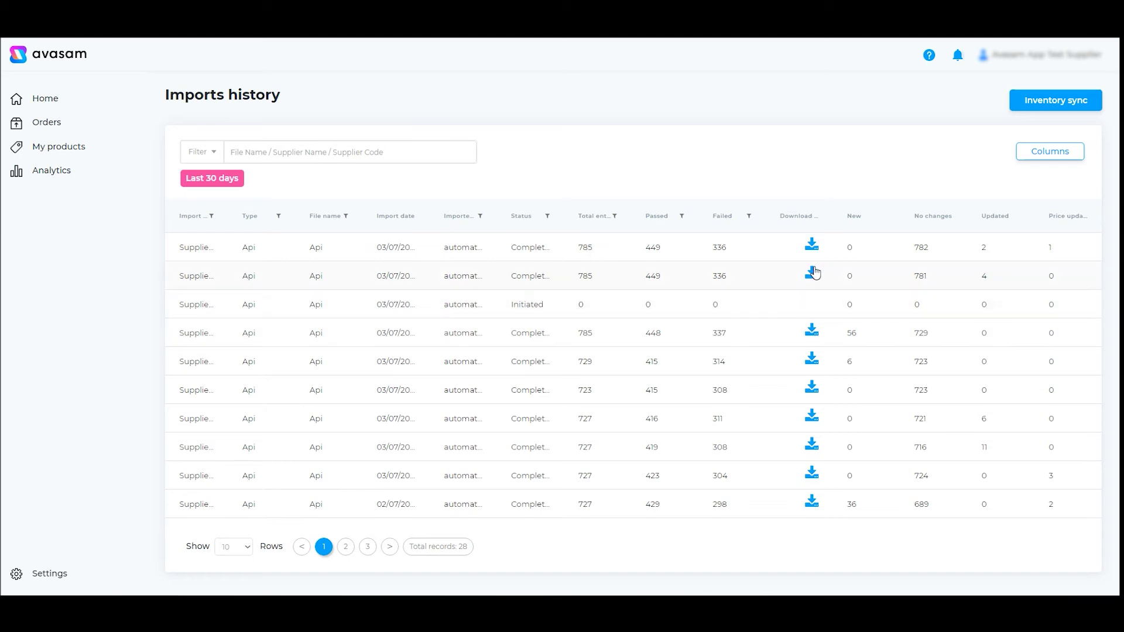
{"action": "left_click", "coordinate": [811, 332]}
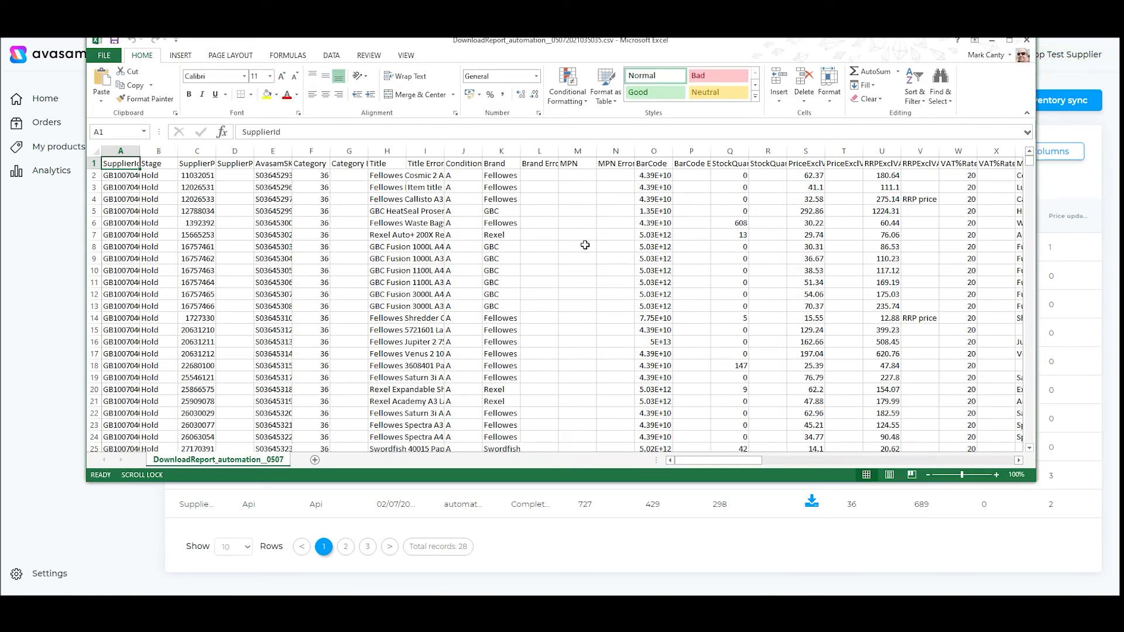
Maximise the downloaded report in Excel, widen the Model Error and Colour Error columns, and check the colour entry of the 105373 Shredder Oil row.
{"action": "left_click", "coordinate": [1009, 39]}
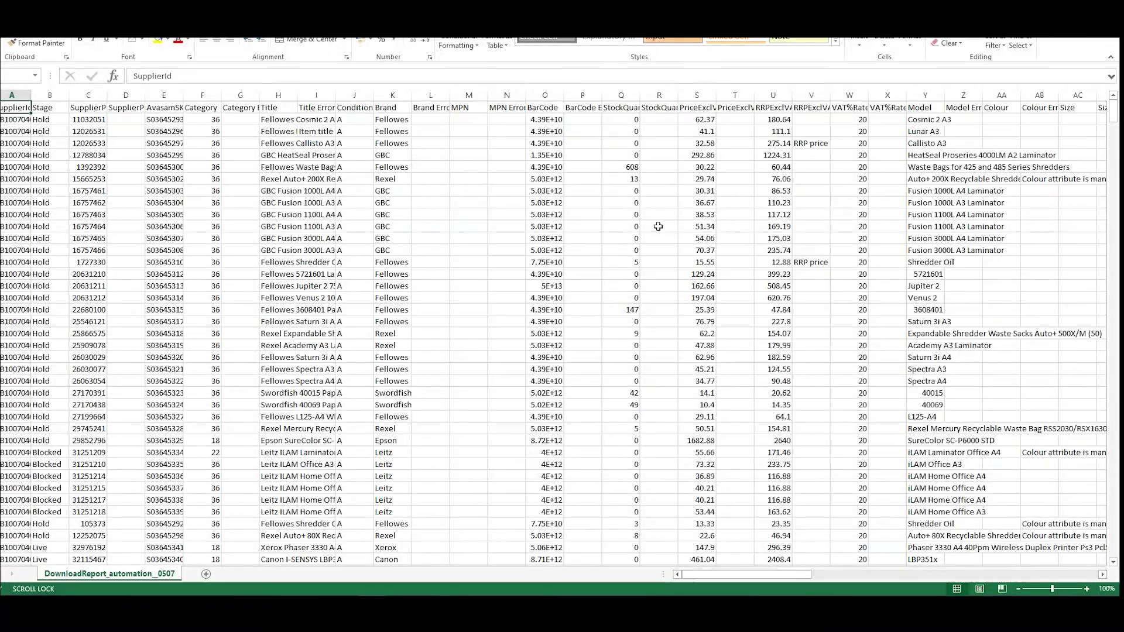
{"action": "double_click", "coordinate": [983, 94]}
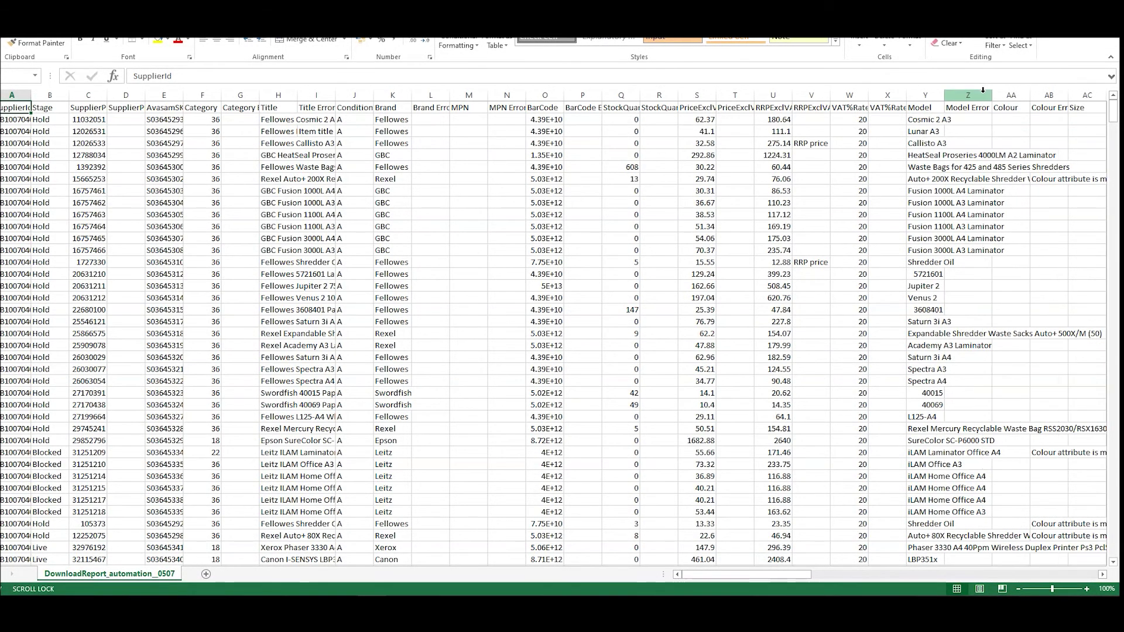
{"action": "double_click", "coordinate": [1069, 89]}
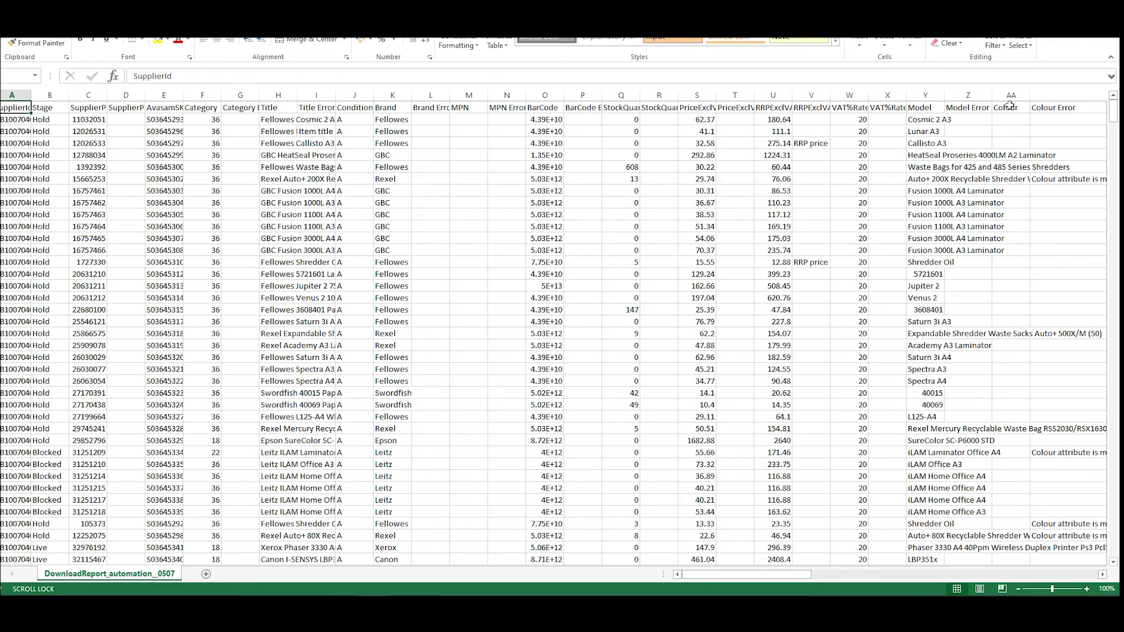
{"action": "left_click", "coordinate": [1006, 524]}
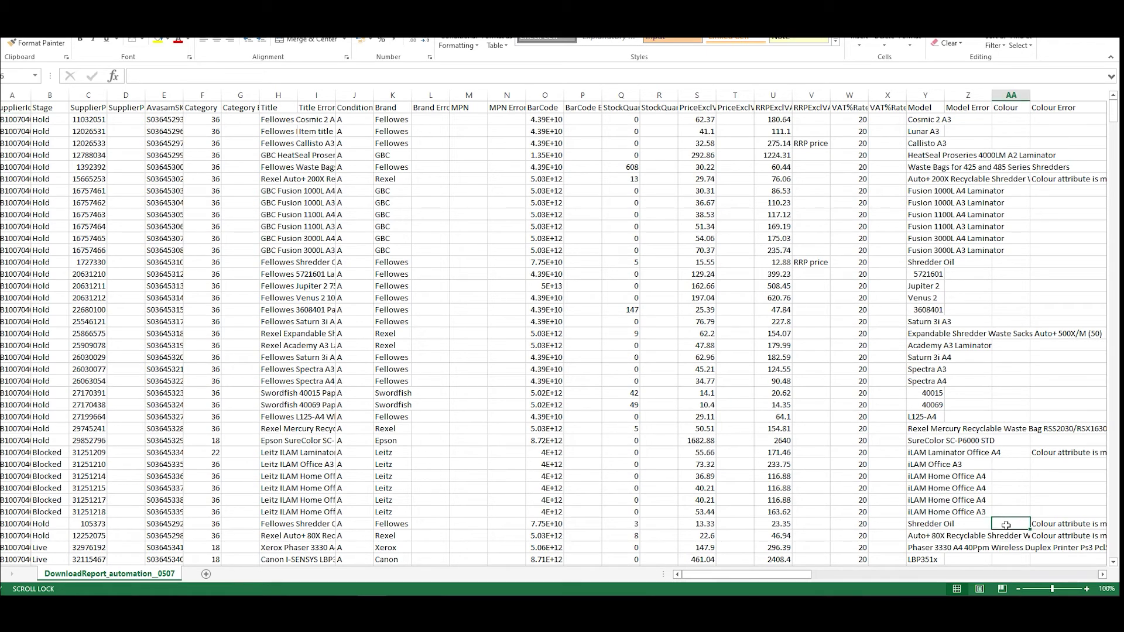
{"action": "left_click", "coordinate": [1061, 523]}
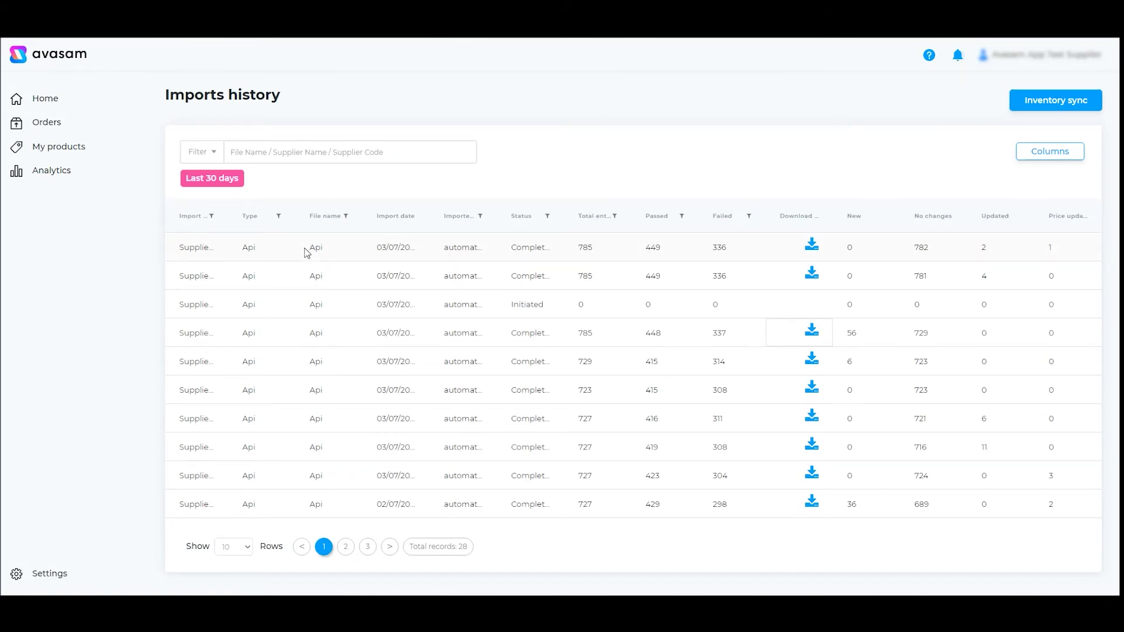
In Avasam, expand the Linnworks settings within the inventory settings, and go back to the stranded products list.
{"action": "left_click", "coordinate": [39, 579]}
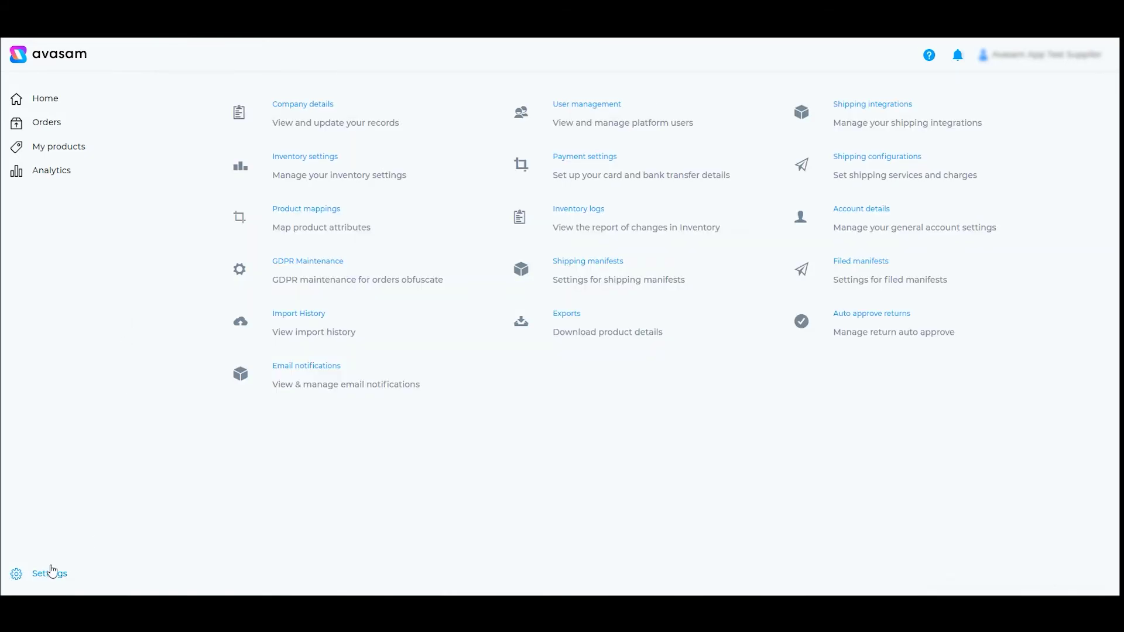
{"action": "left_click", "coordinate": [318, 166]}
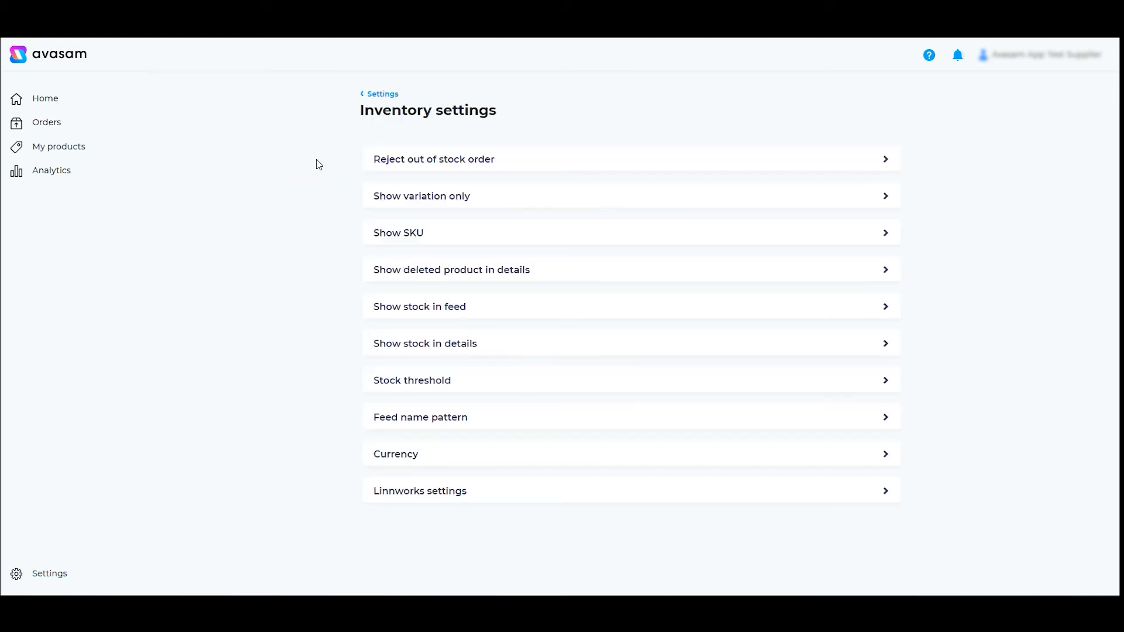
{"action": "left_click", "coordinate": [431, 498]}
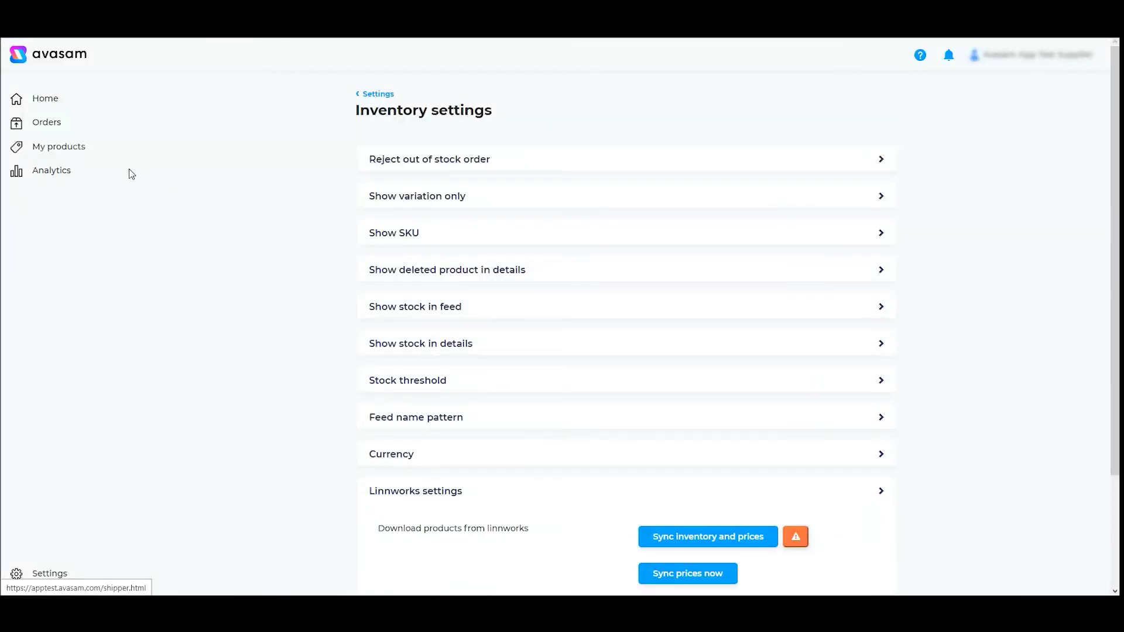
{"action": "left_click", "coordinate": [58, 148]}
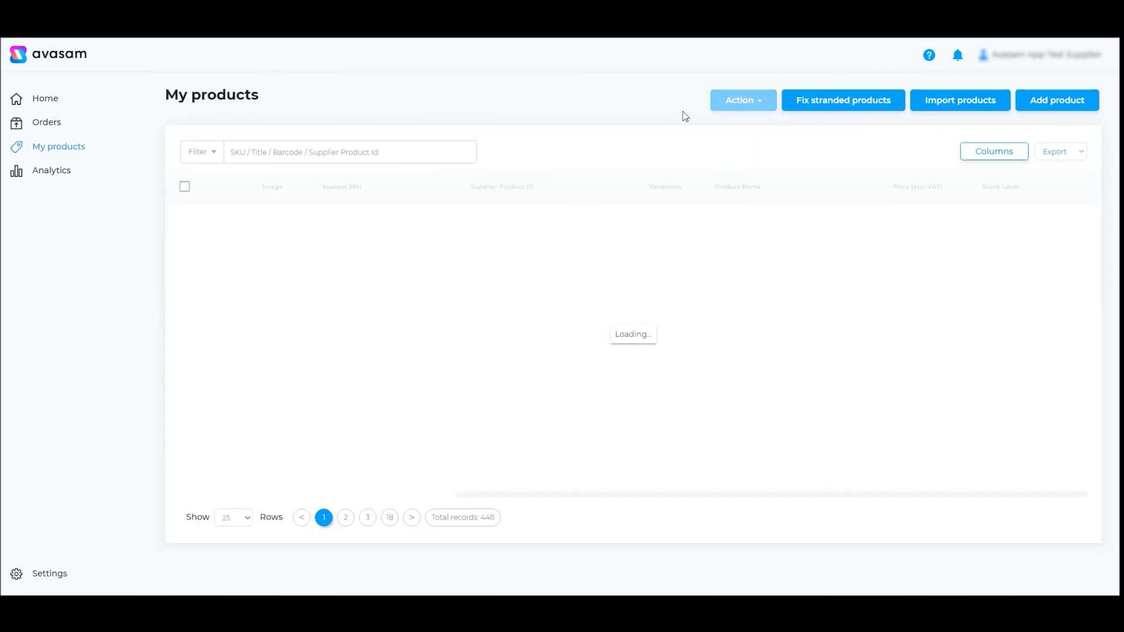
{"action": "left_click", "coordinate": [843, 100]}
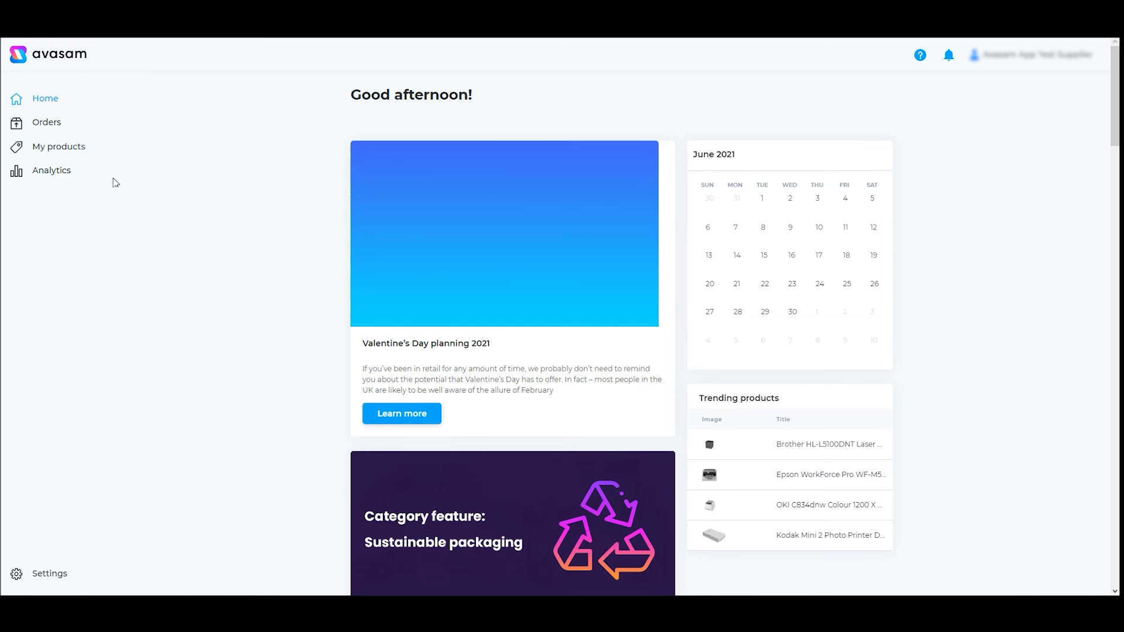
Select the Brother HL-L5100DN Laser Printer in the product inventory and view the actions available for it.
{"action": "left_click", "coordinate": [56, 147]}
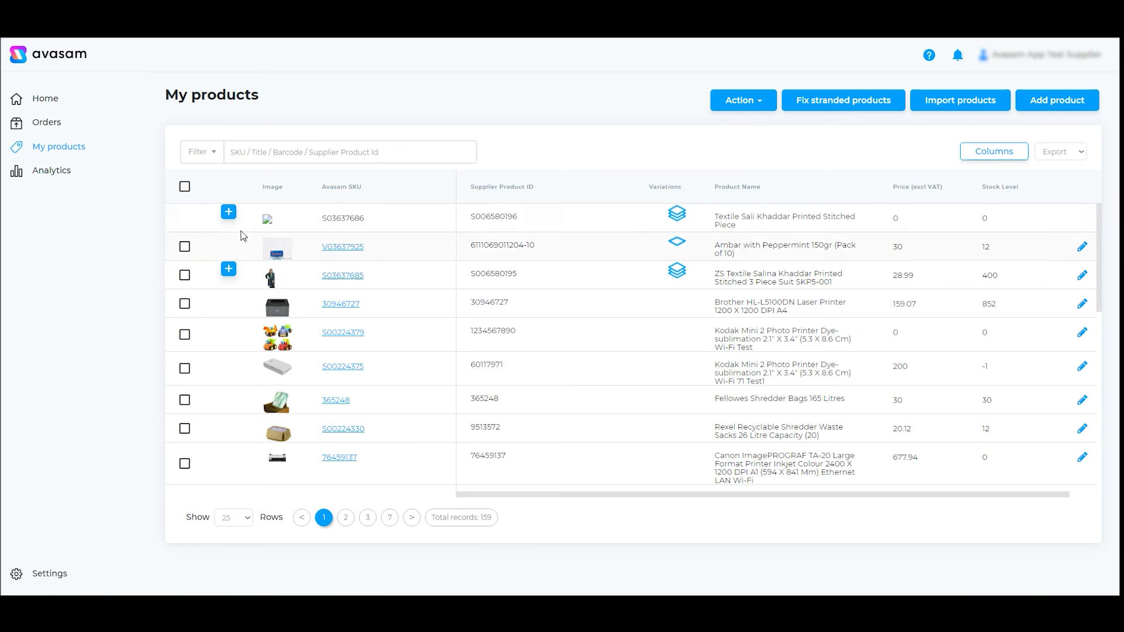
{"action": "left_click", "coordinate": [185, 303]}
{"action": "left_click", "coordinate": [749, 104]}
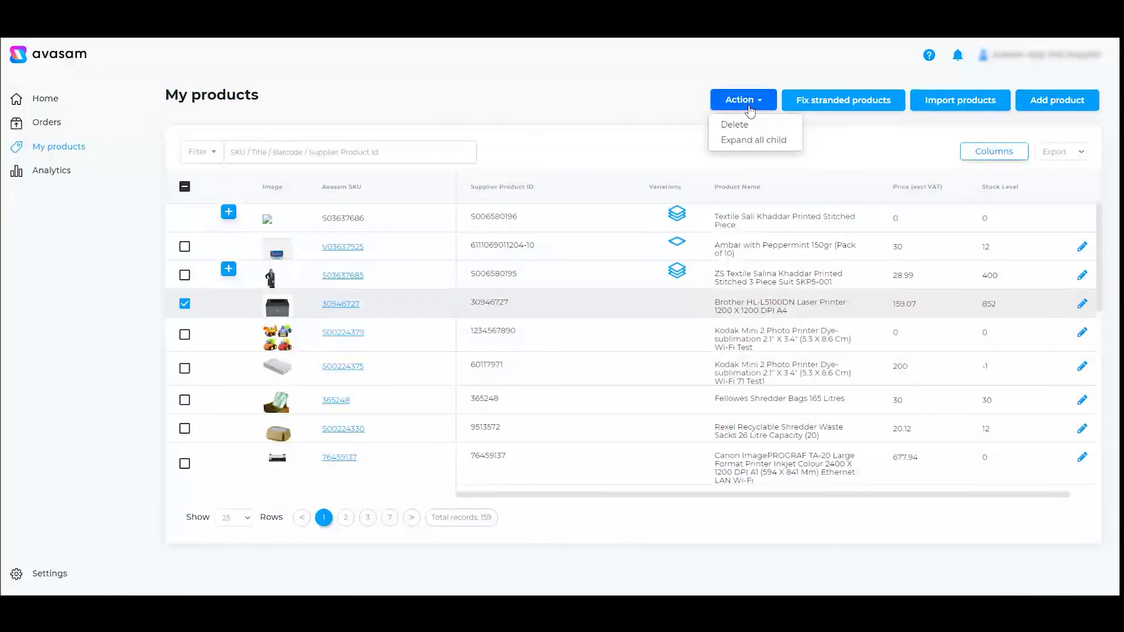
{"action": "left_click", "coordinate": [671, 111]}
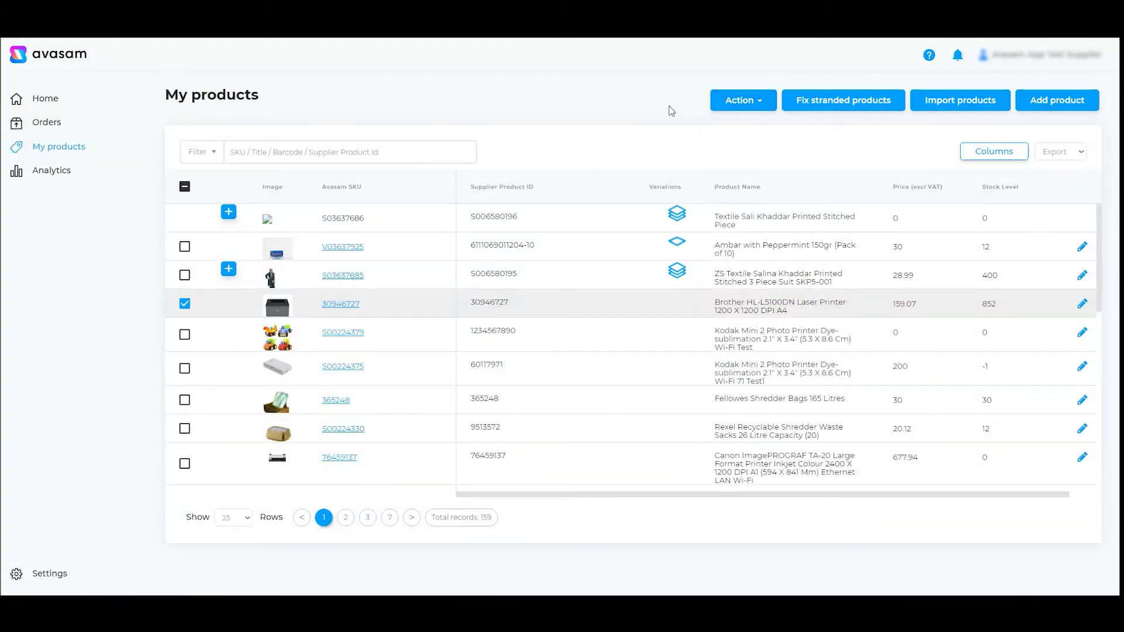